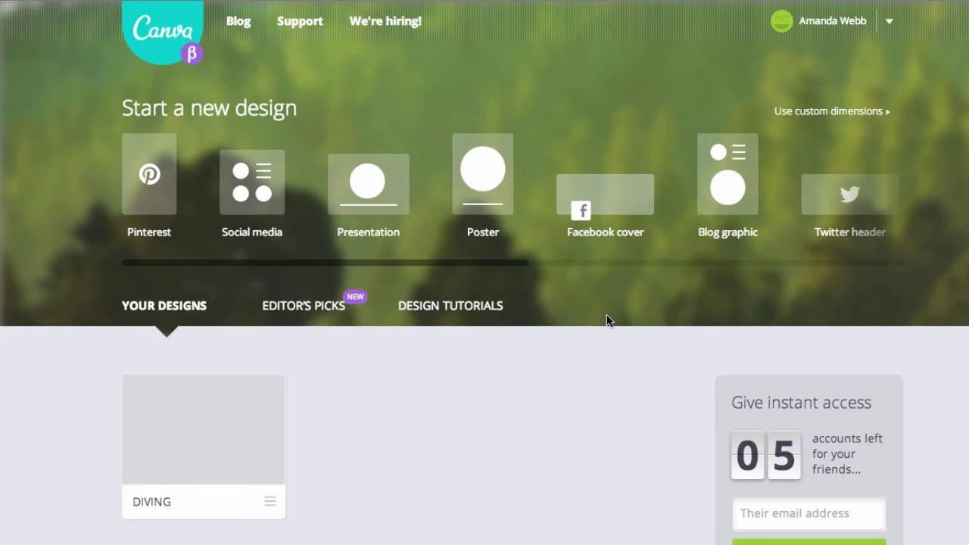
{"action": "left_click", "coordinate": [609, 208]}
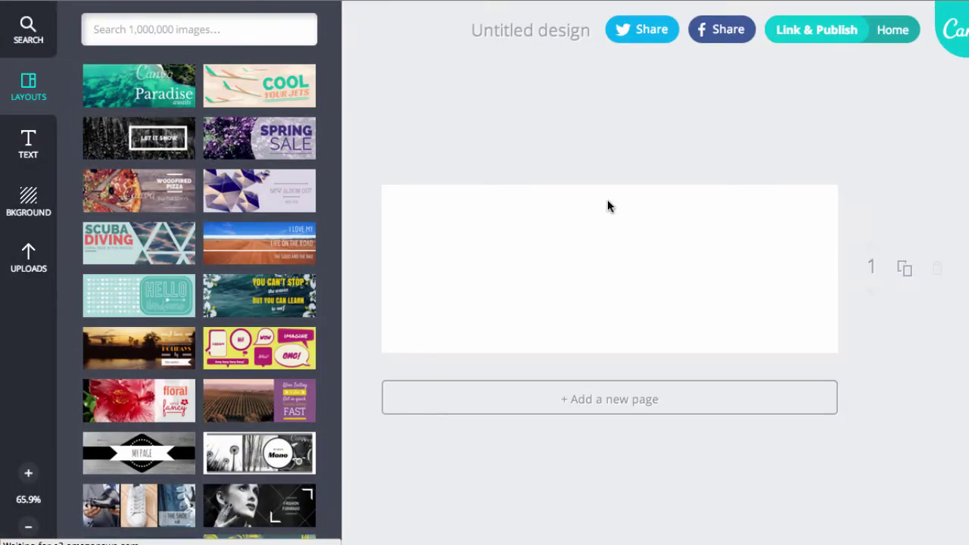
{"action": "scroll", "coordinate": [274, 417], "scroll_direction": "down", "scroll_amount": 3}
{"action": "scroll", "coordinate": [274, 417], "scroll_direction": "down", "scroll_amount": 8}
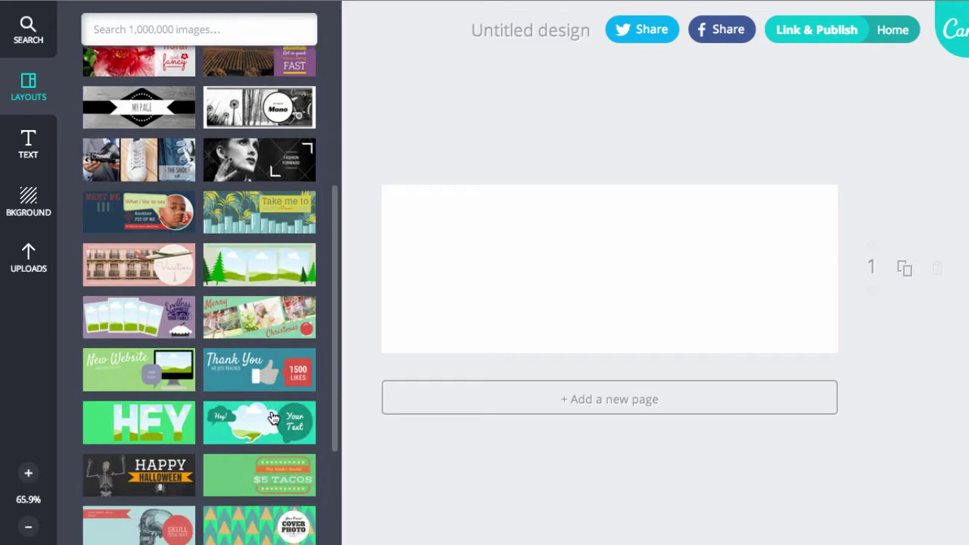
{"action": "scroll", "coordinate": [274, 418], "scroll_direction": "up", "scroll_amount": 5}
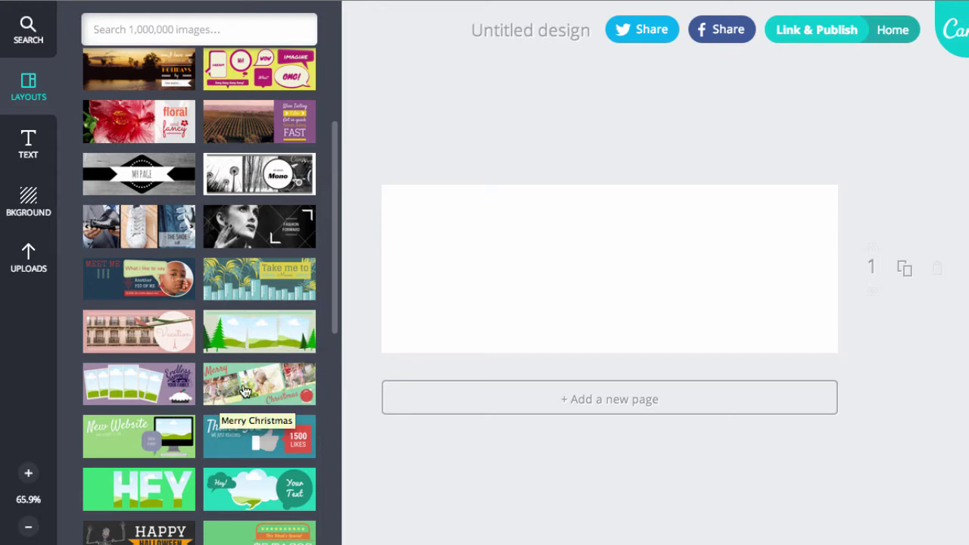
{"action": "scroll", "coordinate": [244, 390], "scroll_direction": "up", "scroll_amount": 2}
{"action": "scroll", "coordinate": [244, 391], "scroll_direction": "up", "scroll_amount": 5}
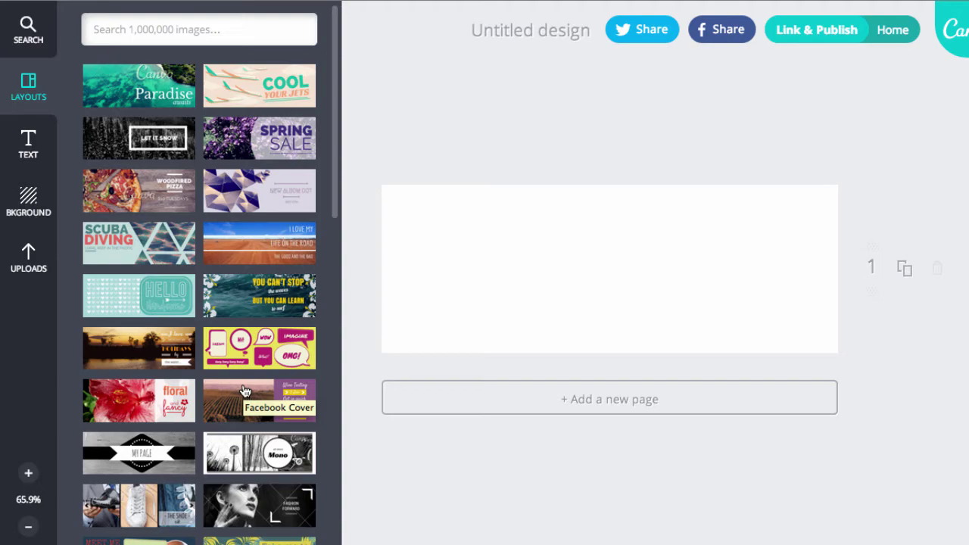
{"action": "scroll", "coordinate": [244, 390], "scroll_direction": "down", "scroll_amount": 10}
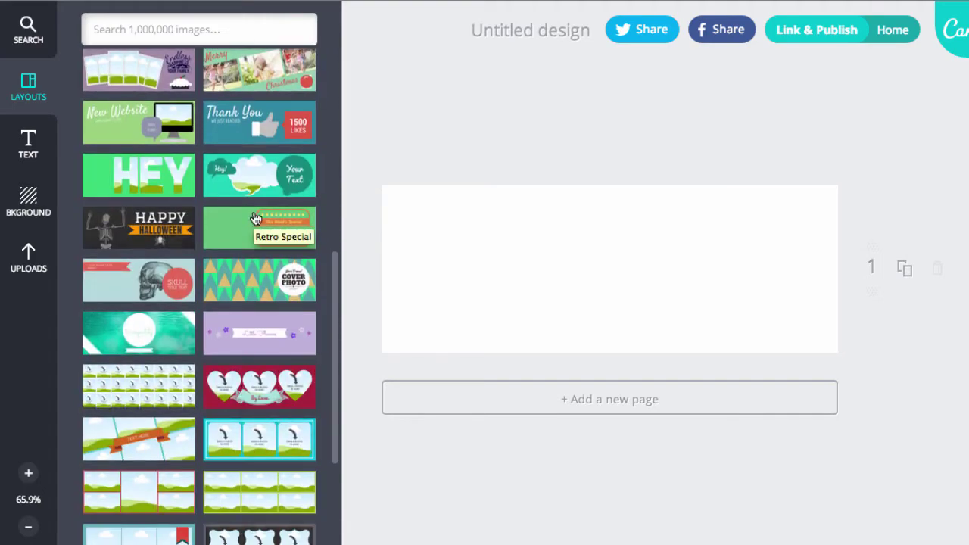
Apply the green '$5 Tacos' layout to the blank cover and show the text options
{"action": "left_click", "coordinate": [257, 223]}
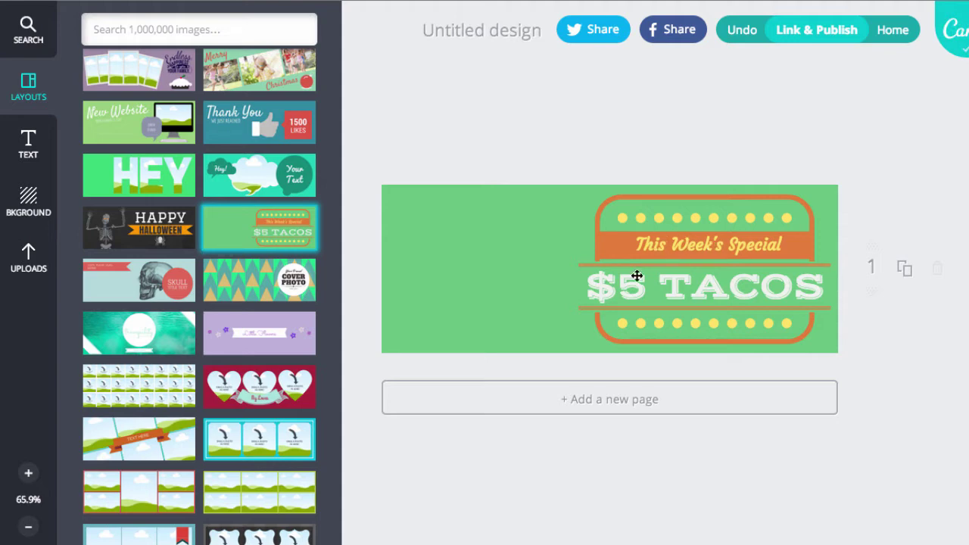
{"action": "left_click", "coordinate": [28, 145]}
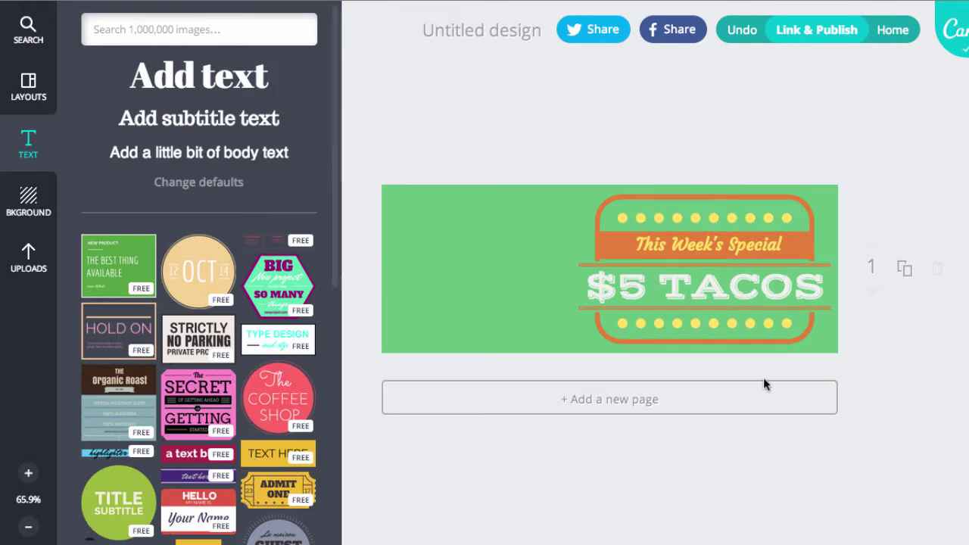
Change the badge lines to 'Welcome To The' and 'Cat Cafe'
{"action": "left_click", "coordinate": [687, 246]}
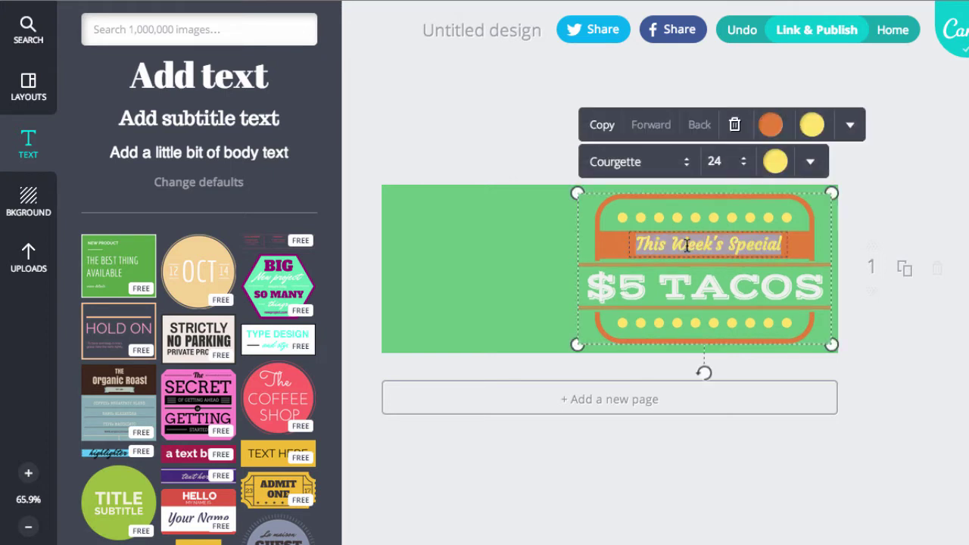
{"action": "type", "text": "We"}
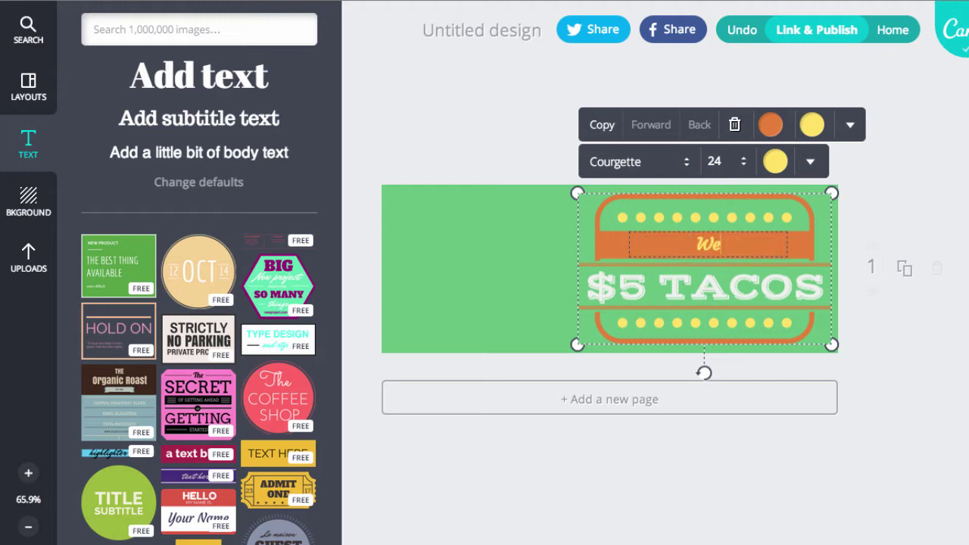
{"action": "type", "text": "lcome To The"}
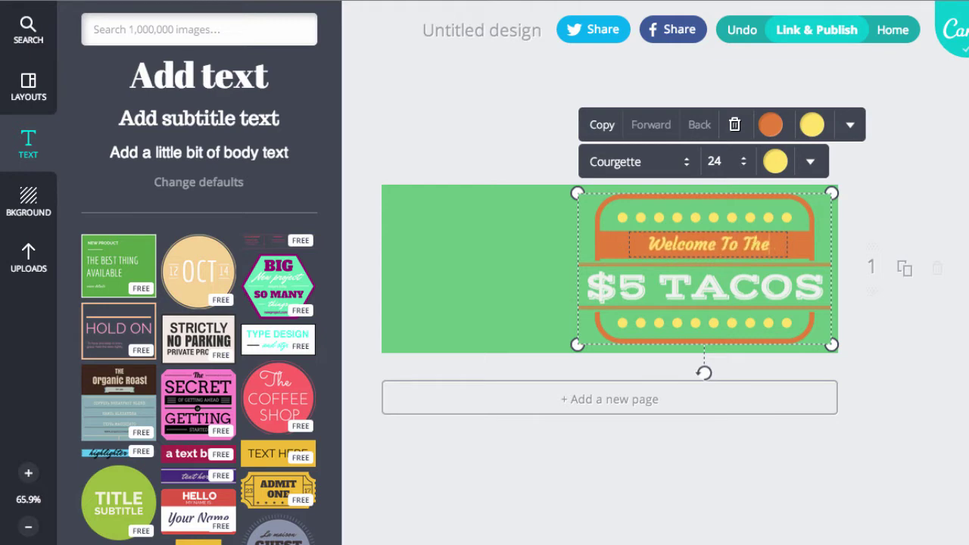
{"action": "left_click", "coordinate": [679, 288]}
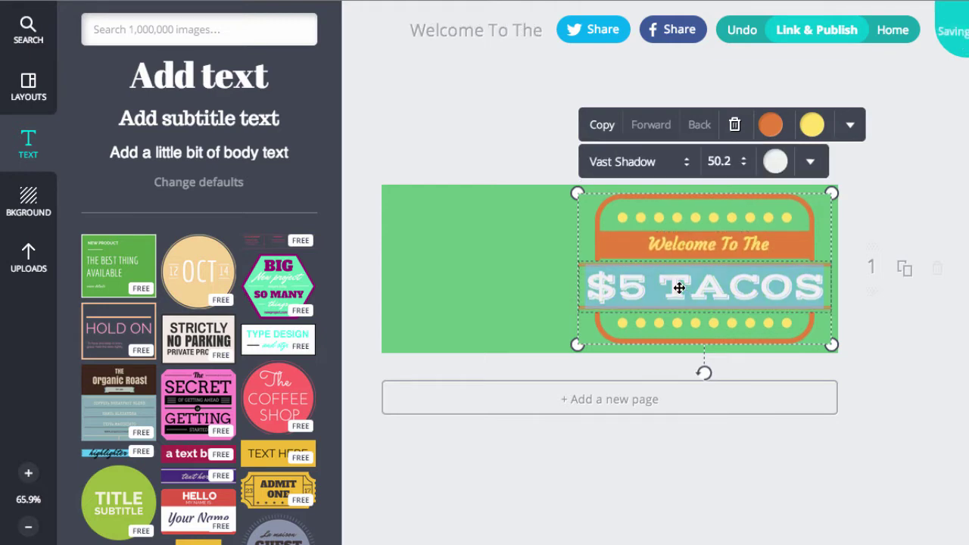
{"action": "type", "text": "Cat Cafe"}
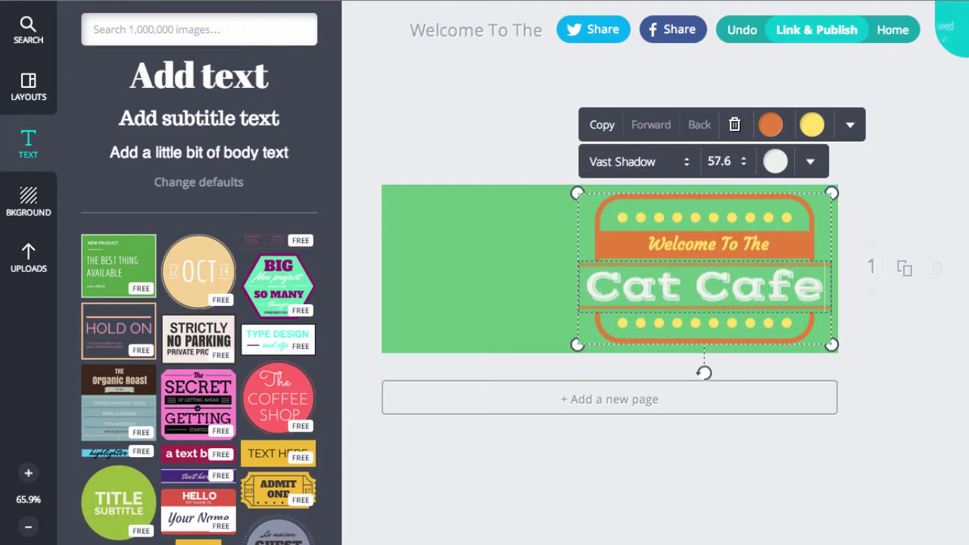
Shrink the Cat Cafe badge into the cover's top-right corner
{"action": "left_click", "coordinate": [523, 250]}
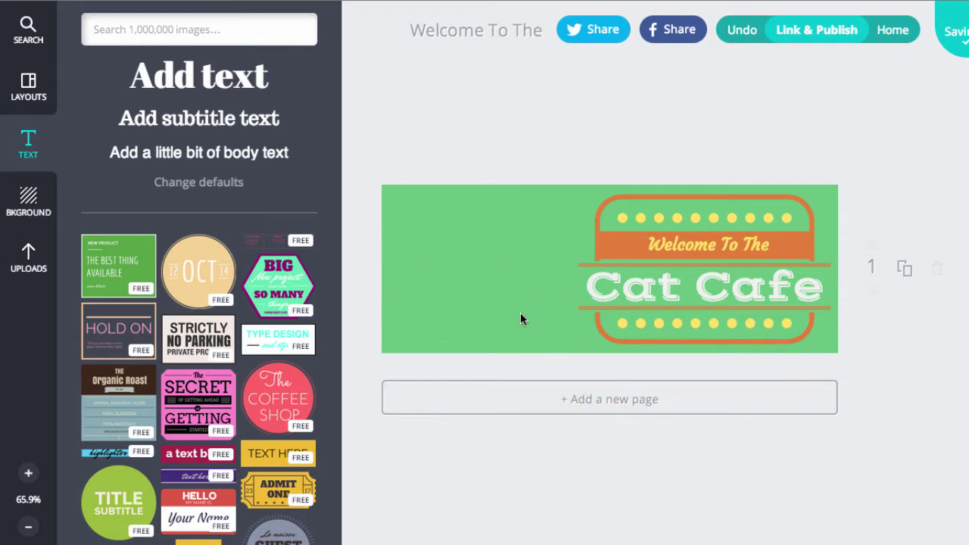
{"action": "left_click", "coordinate": [642, 285]}
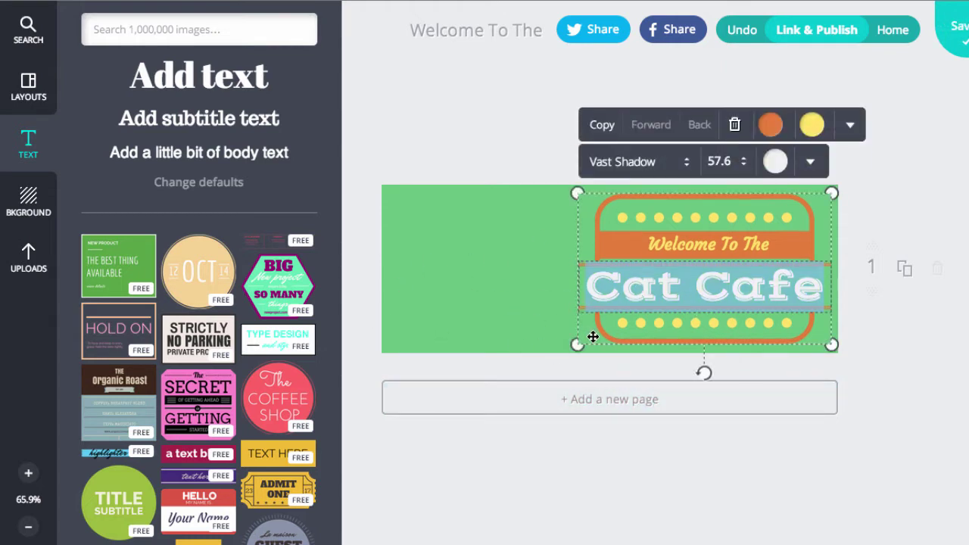
{"action": "left_click_drag", "start_coordinate": [577, 345], "coordinate": [692, 263]}
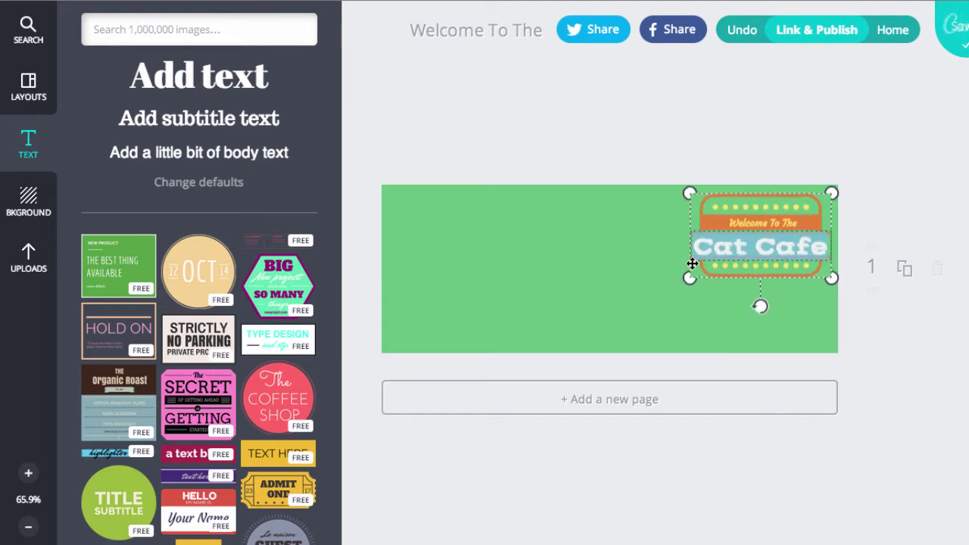
{"action": "left_click", "coordinate": [638, 261]}
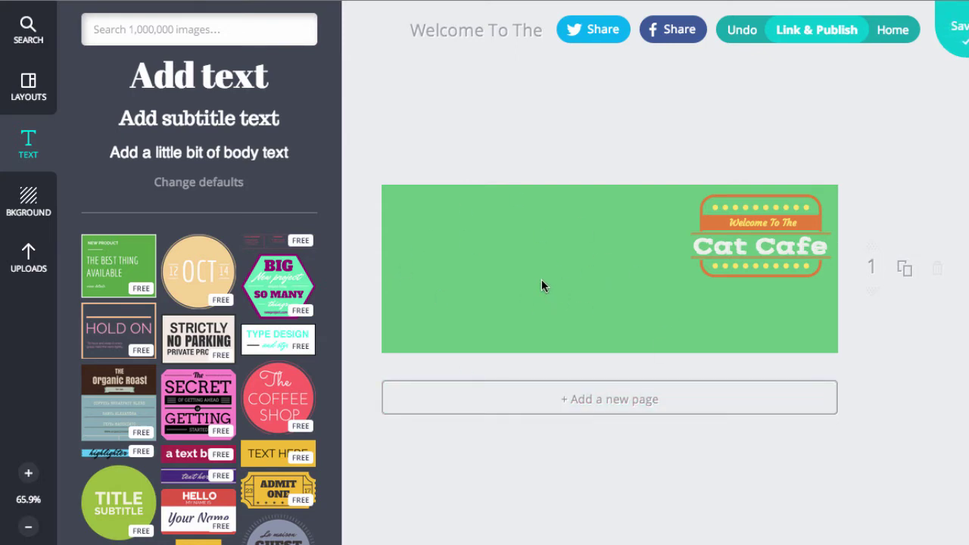
Search images for 'Cats' and scroll down to the cut-out kitten photos
{"action": "left_click", "coordinate": [28, 251]}
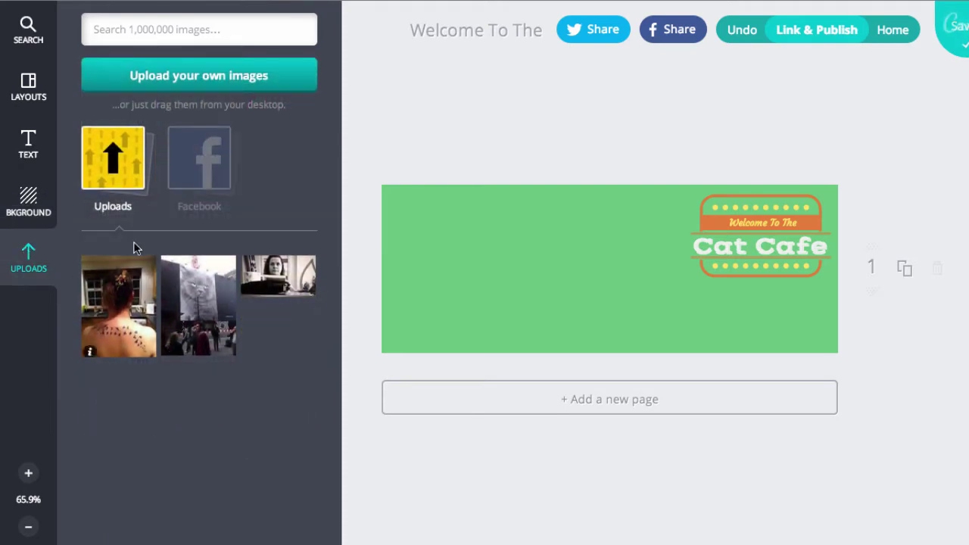
{"action": "left_click", "coordinate": [203, 162]}
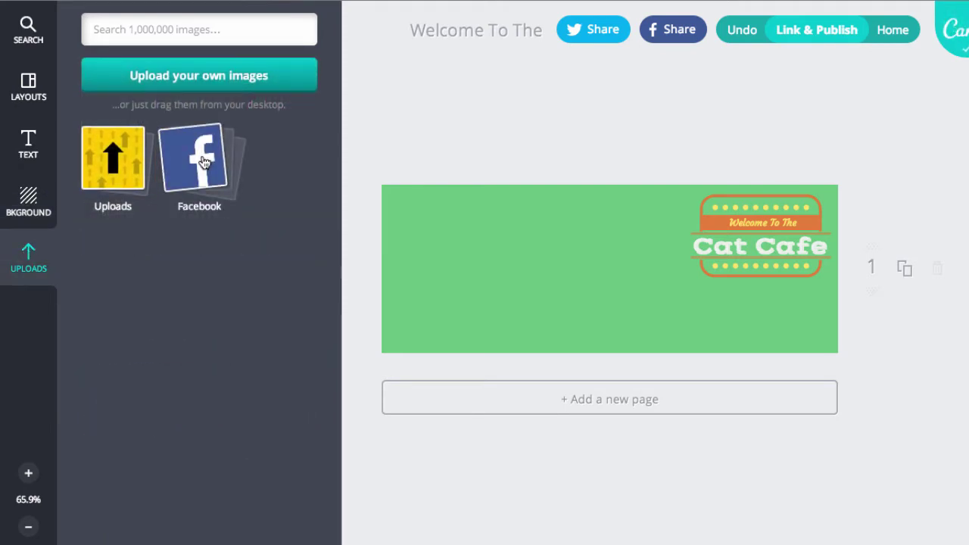
{"action": "left_click", "coordinate": [159, 30]}
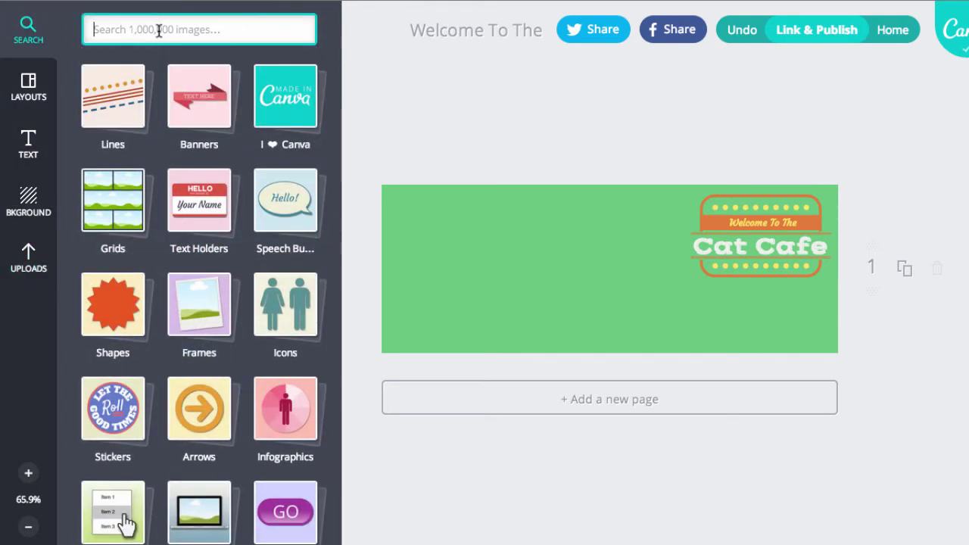
{"action": "type", "text": "Cats"}
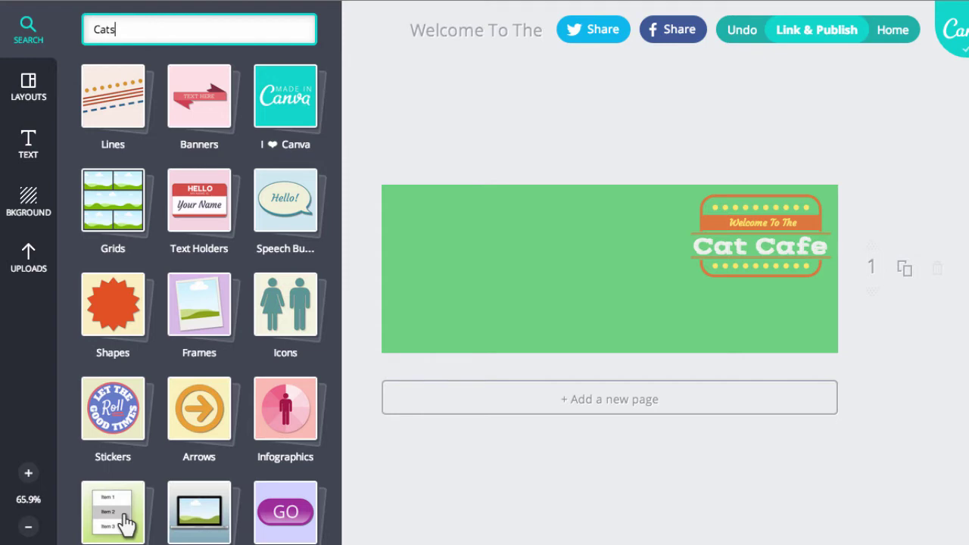
{"action": "key", "text": "Return"}
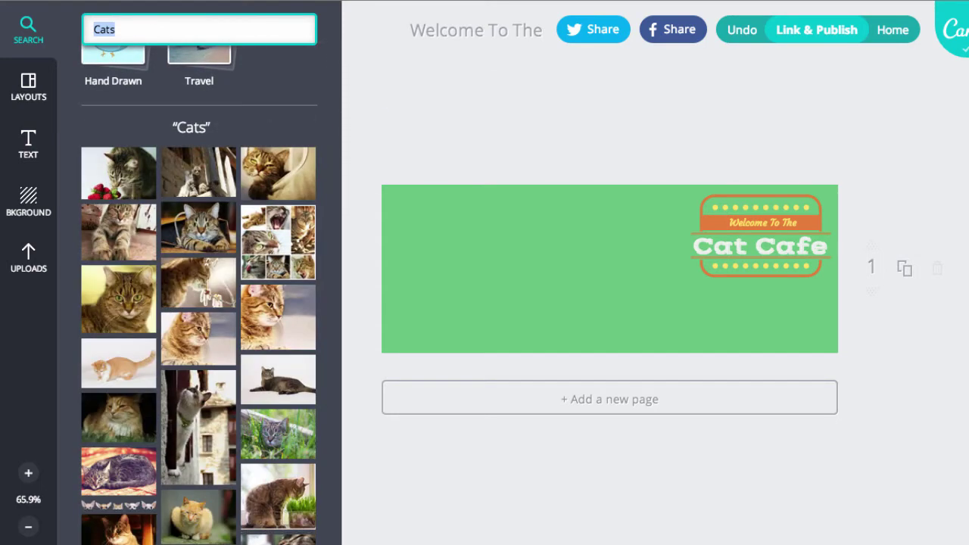
{"action": "scroll", "coordinate": [196, 313], "scroll_direction": "down", "scroll_amount": 10}
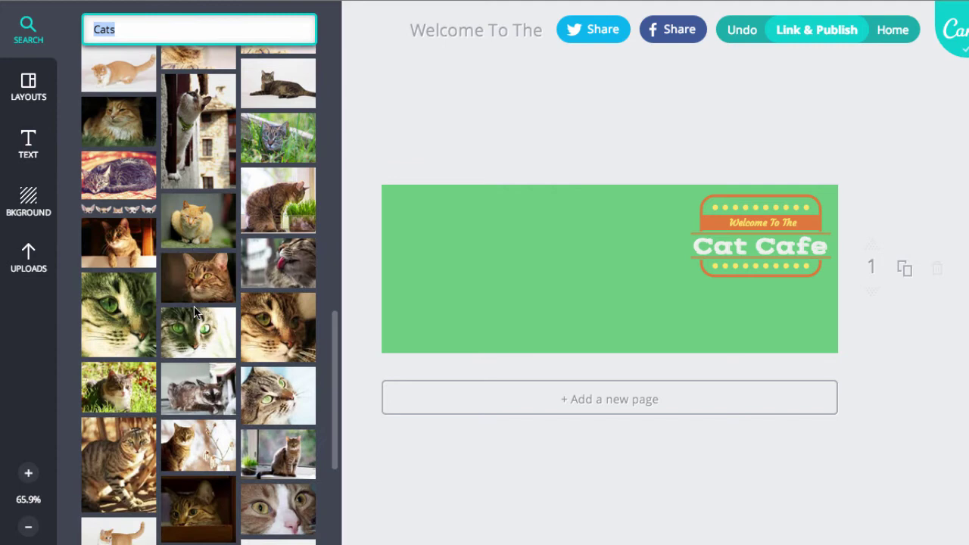
{"action": "scroll", "coordinate": [195, 313], "scroll_direction": "down", "scroll_amount": 10}
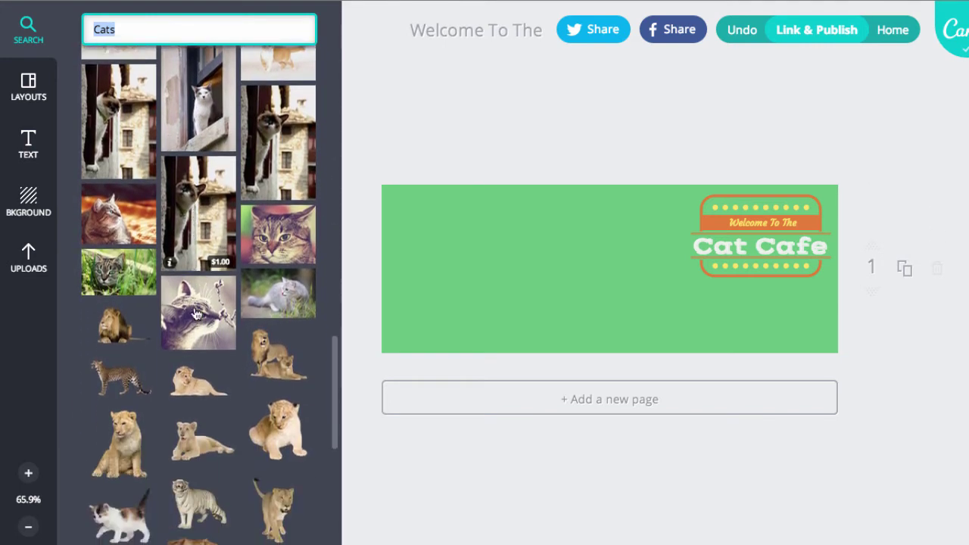
{"action": "scroll", "coordinate": [194, 305], "scroll_direction": "down", "scroll_amount": 5}
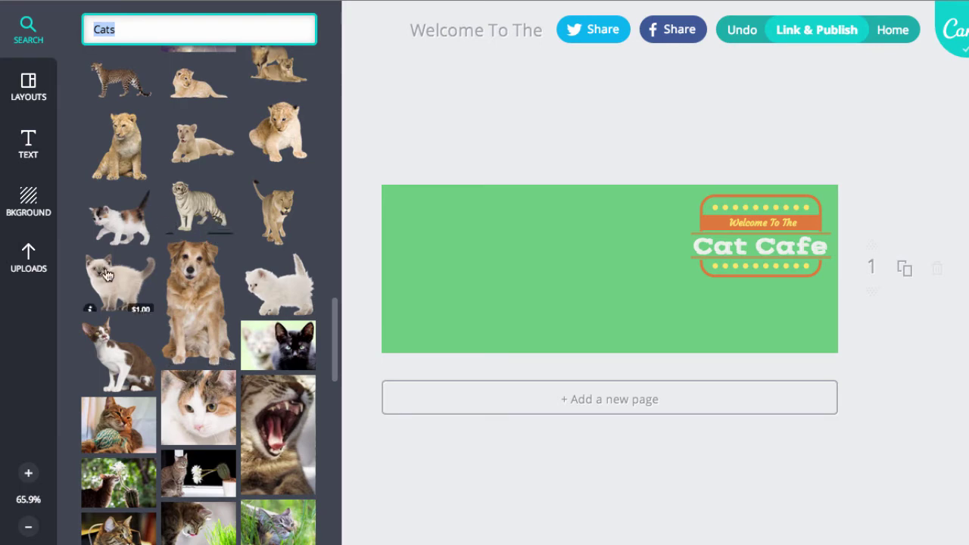
Place the Siamese kitten photo on the cover's left side
{"action": "left_click_drag", "start_coordinate": [115, 282], "coordinate": [472, 254]}
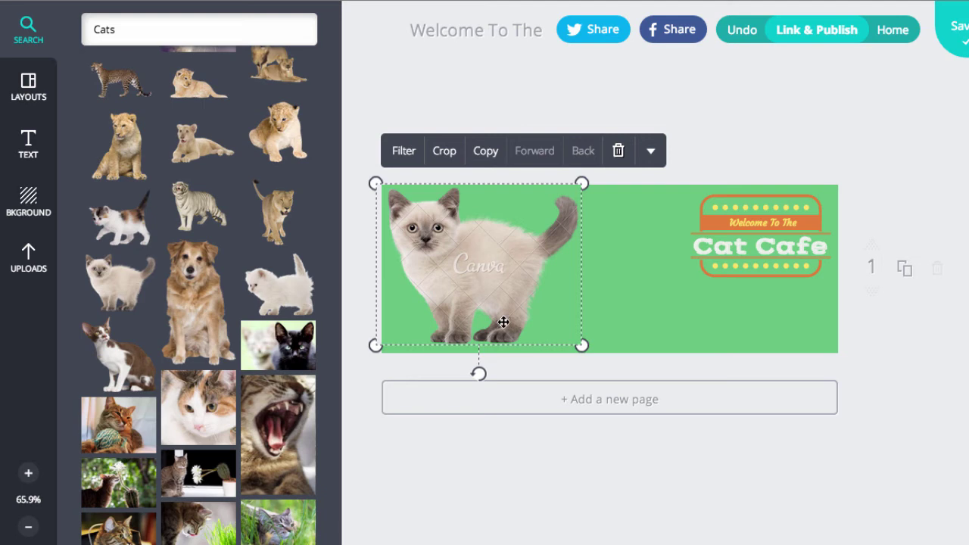
{"action": "left_click_drag", "start_coordinate": [479, 267], "coordinate": [478, 270]}
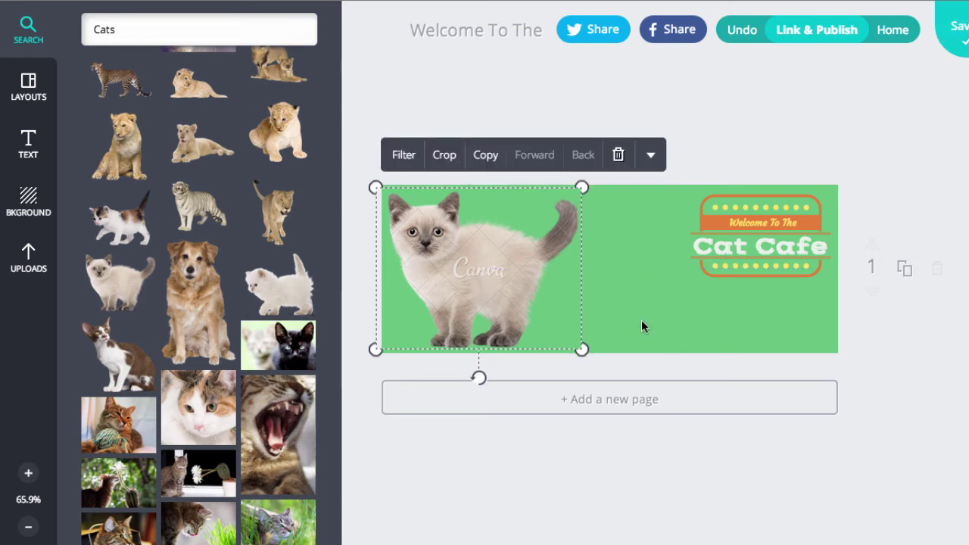
{"action": "left_click", "coordinate": [640, 323]}
Add the calico and white kittens to its right, shrinking the white one slightly
{"action": "left_click", "coordinate": [99, 246]}
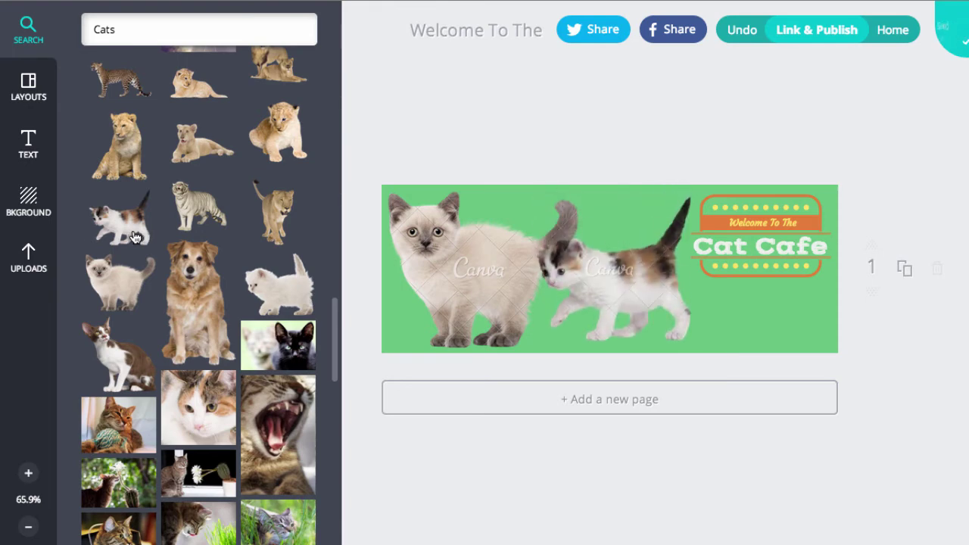
{"action": "left_click_drag", "start_coordinate": [599, 280], "coordinate": [557, 294]}
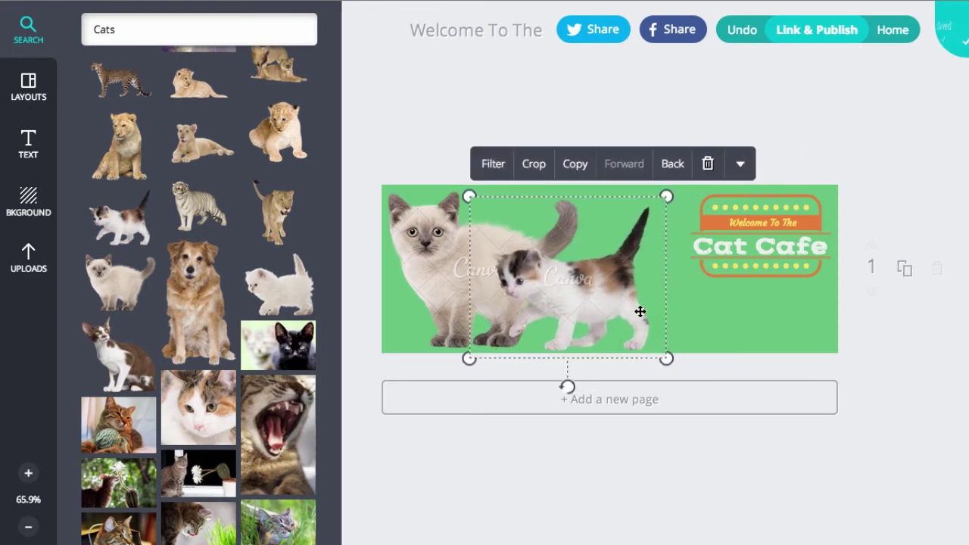
{"action": "left_click", "coordinate": [281, 285]}
{"action": "left_click_drag", "start_coordinate": [651, 287], "coordinate": [733, 291]}
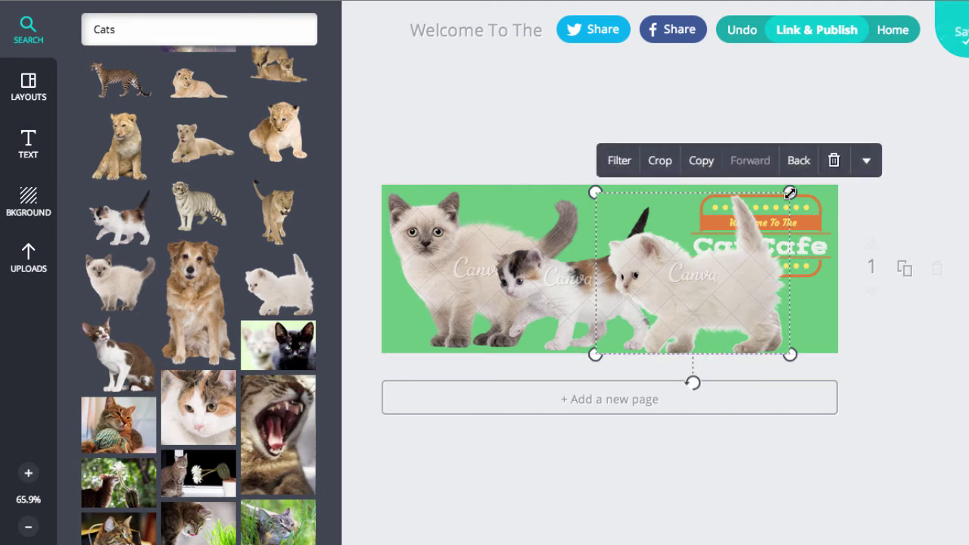
{"action": "left_click_drag", "start_coordinate": [790, 193], "coordinate": [753, 214]}
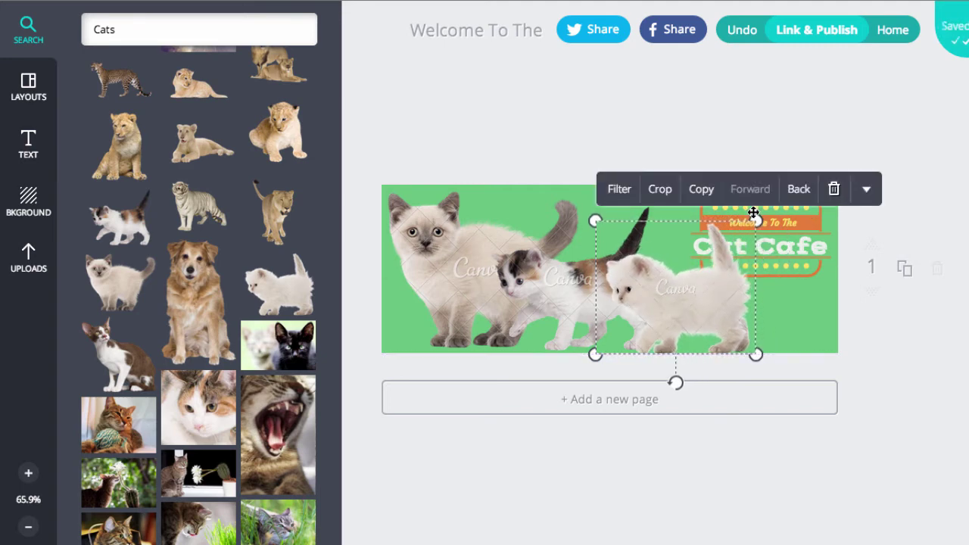
{"action": "left_click_drag", "start_coordinate": [685, 305], "coordinate": [693, 300]}
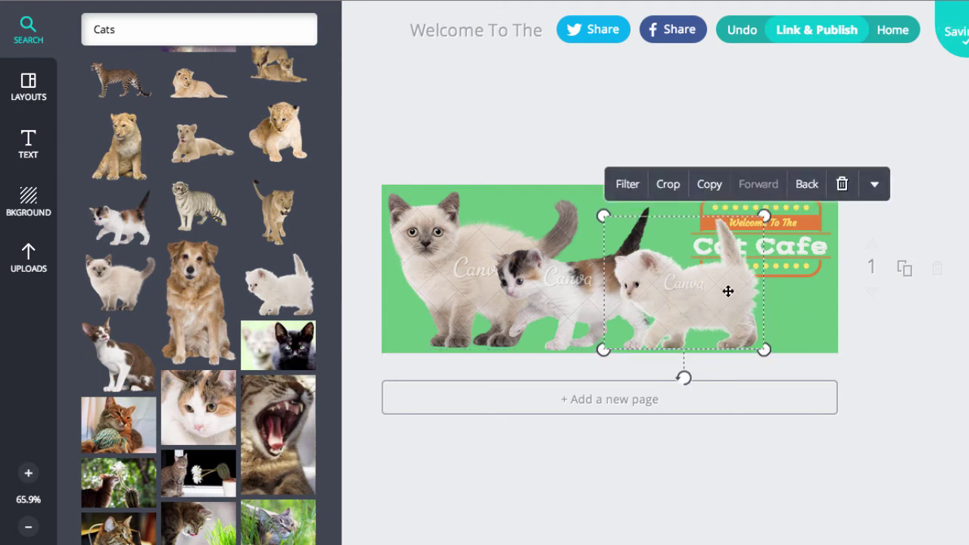
Bring the Cat Cafe badge forward twice, in front of the white kitten
{"action": "left_click", "coordinate": [802, 266]}
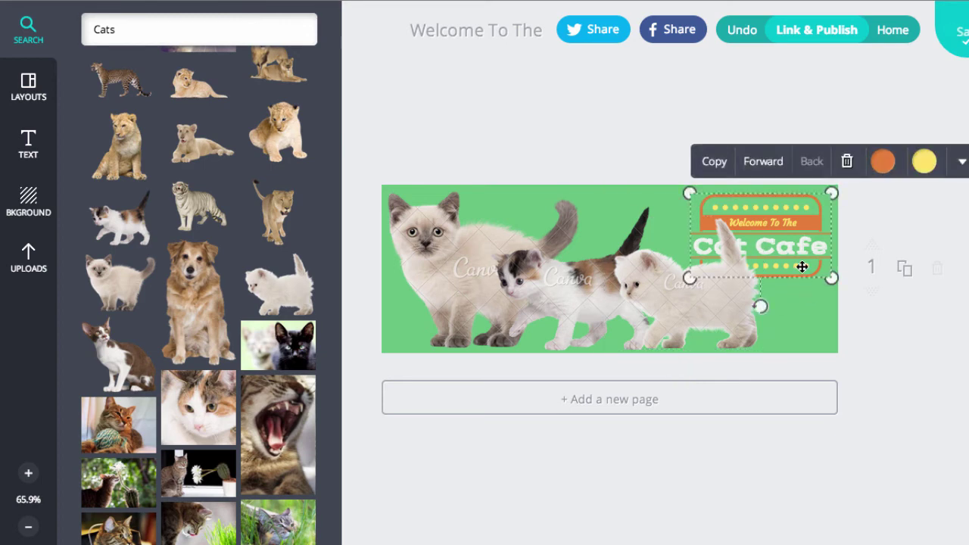
{"action": "left_click", "coordinate": [769, 160]}
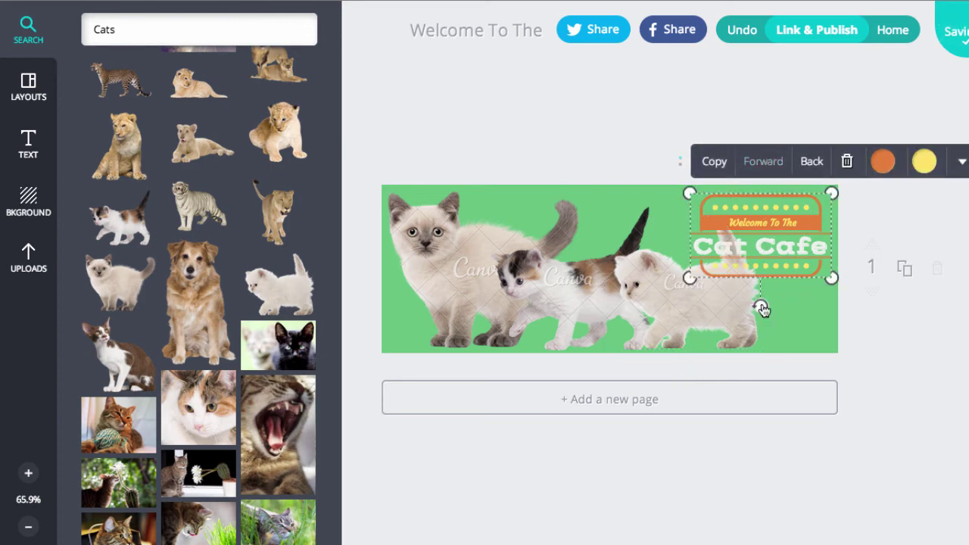
{"action": "left_click", "coordinate": [785, 322]}
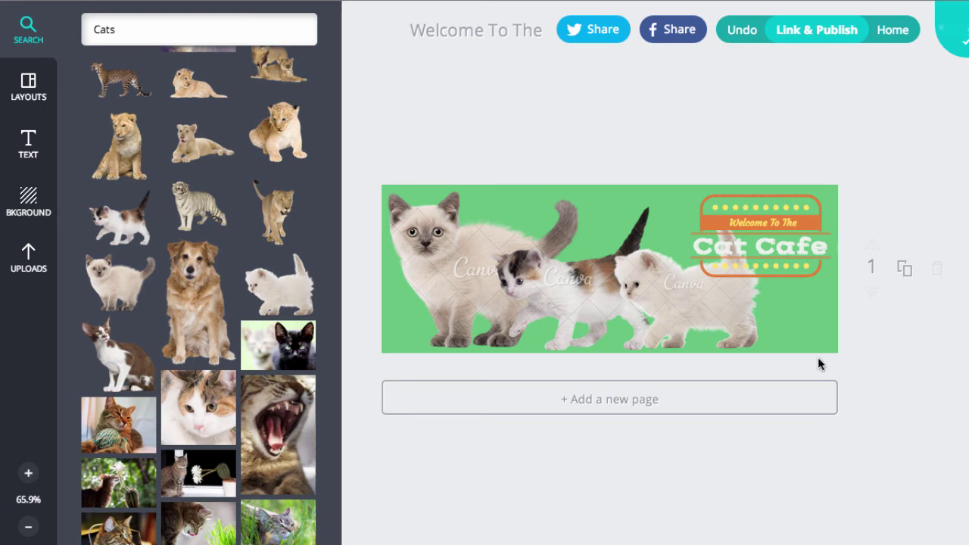
Make the 'Cat Cafe' title text orange
{"action": "left_click", "coordinate": [28, 145]}
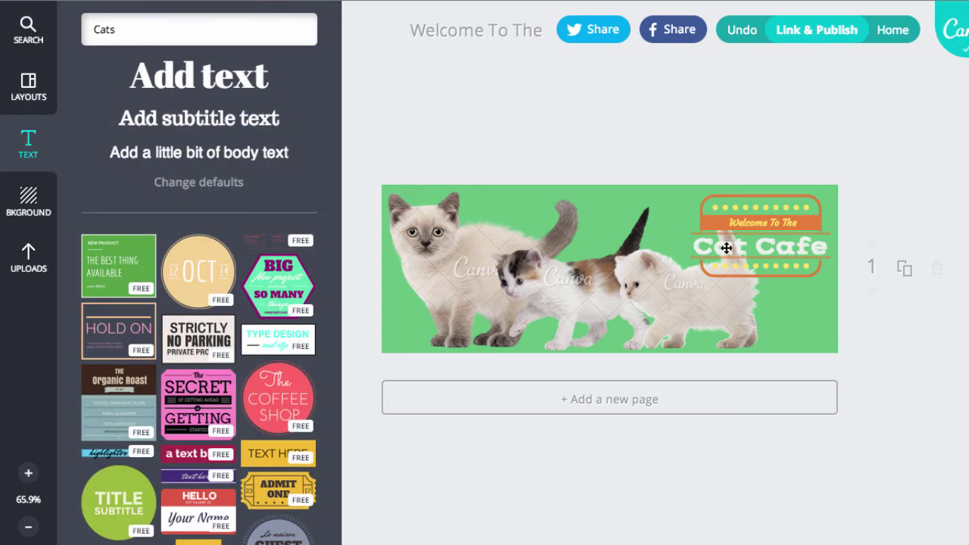
{"action": "double_click", "coordinate": [726, 247]}
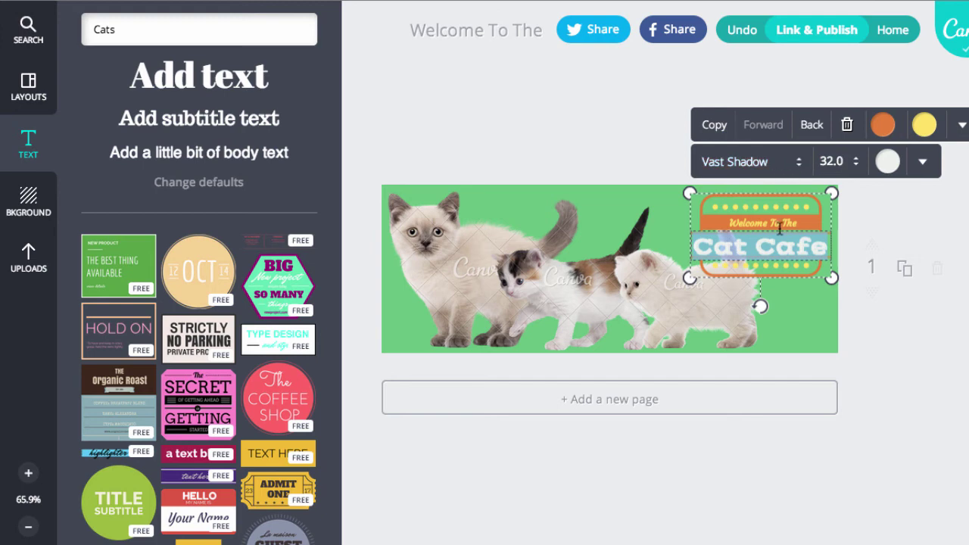
{"action": "left_click", "coordinate": [886, 162]}
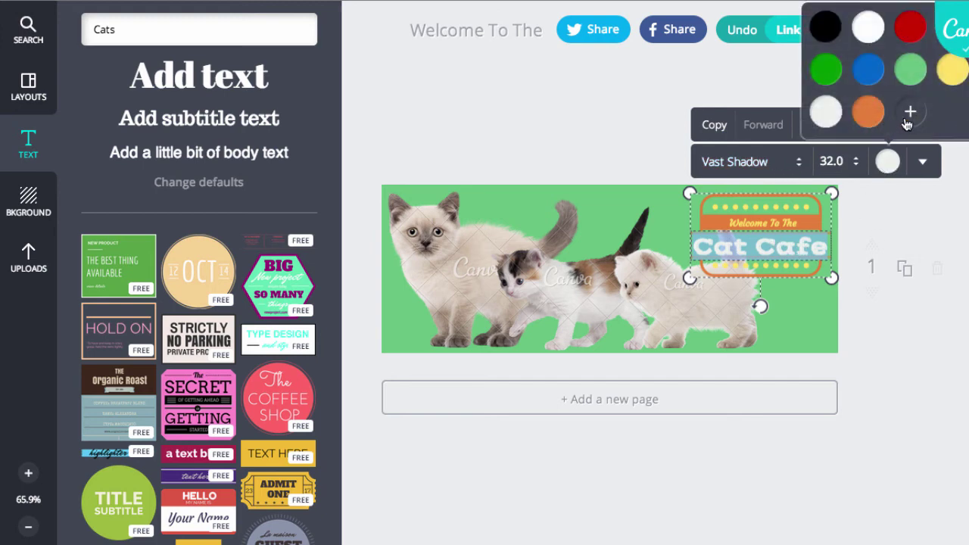
{"action": "left_click", "coordinate": [869, 113]}
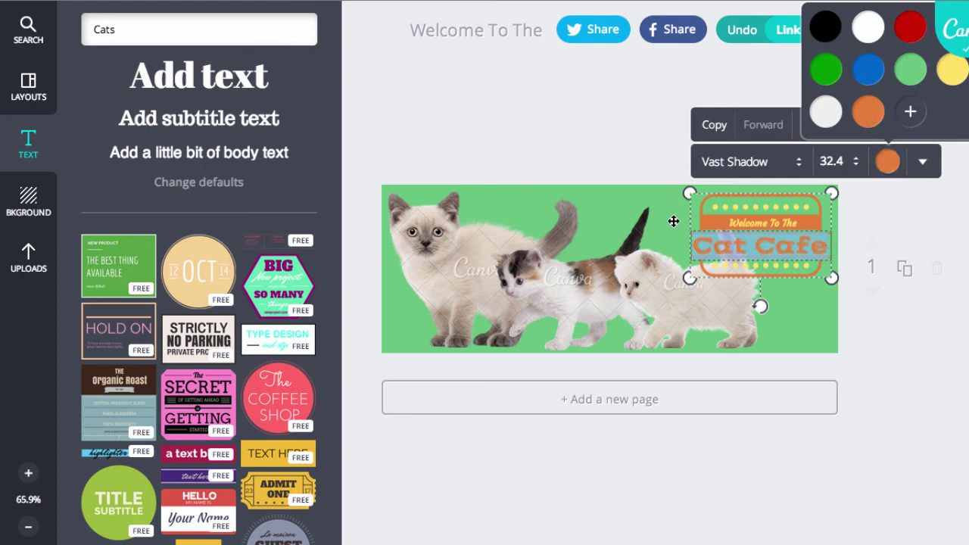
{"action": "key", "text": "Escape"}
{"action": "key", "text": "Escape"}
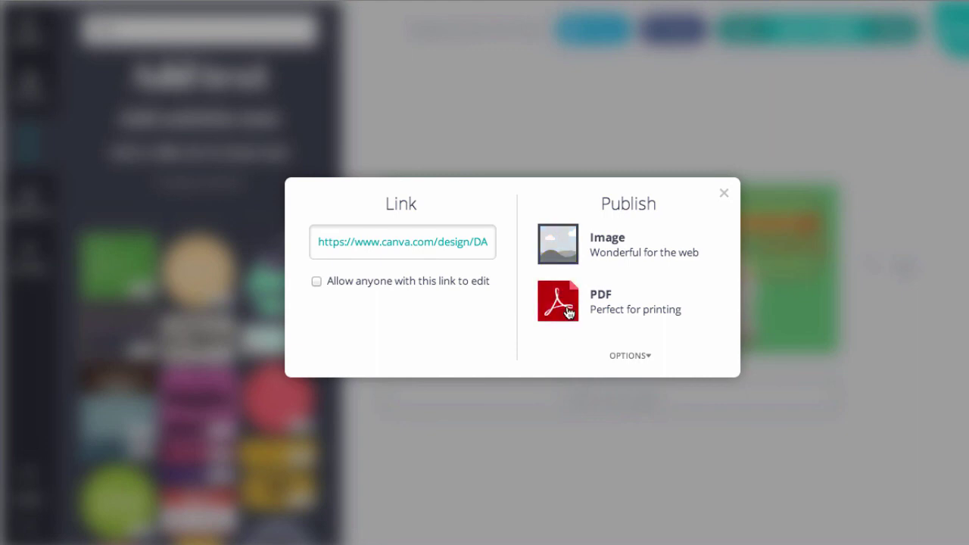
Choose PDF publishing, bringing up the $3.00 purchase for the three premium kitten images
{"action": "left_click", "coordinate": [564, 306]}
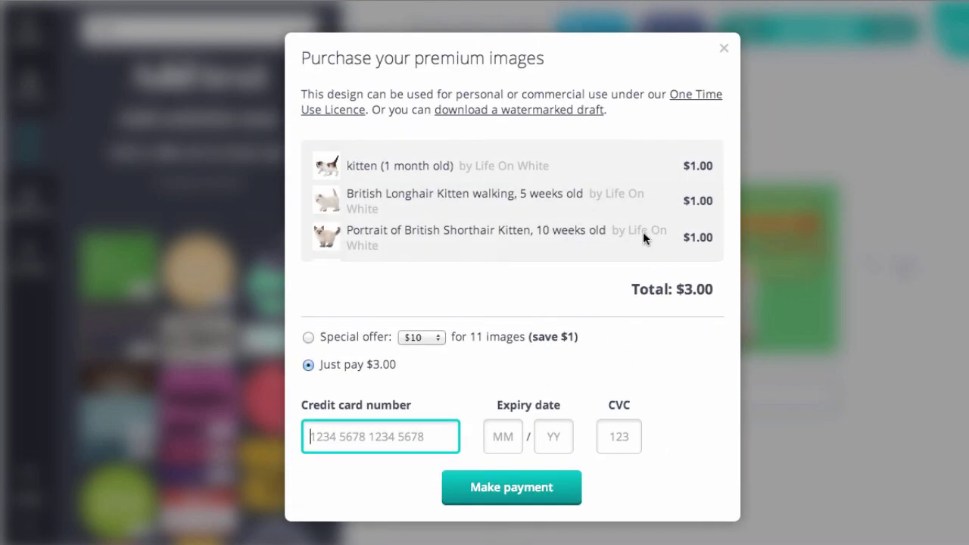